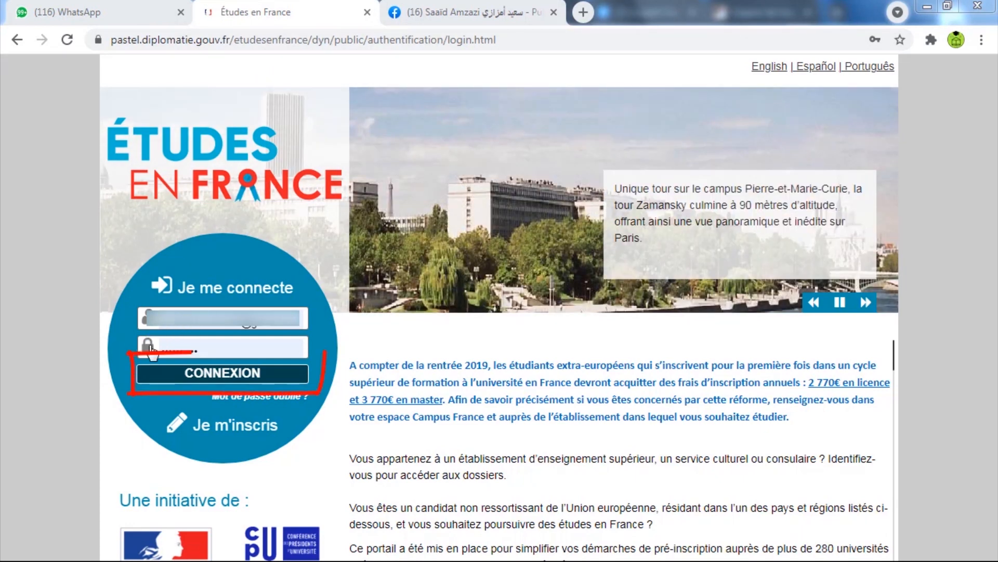
Log in to the student account with the prefilled credentials and review the institutions' responses to the Licence applications.
{"action": "left_click", "coordinate": [195, 374]}
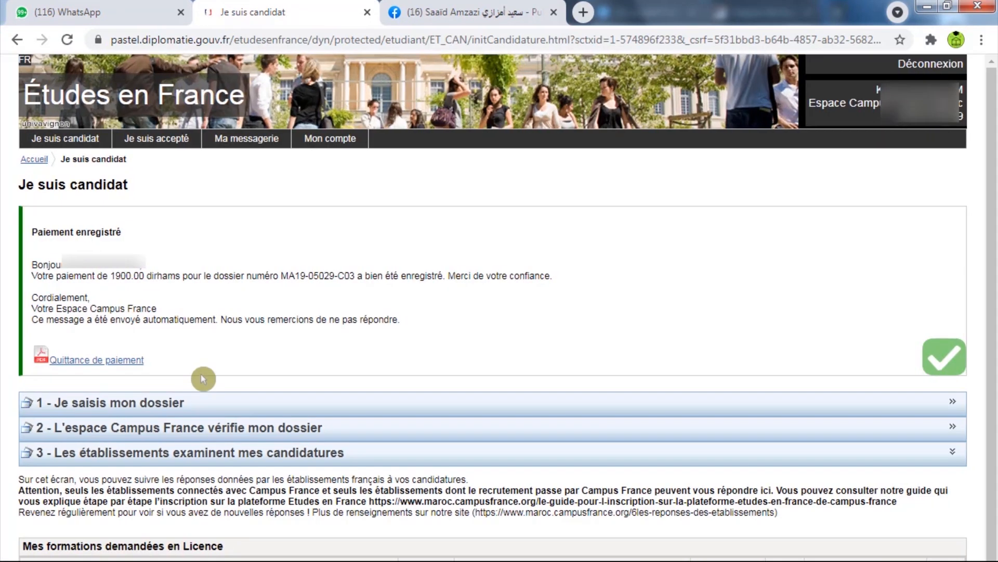
{"action": "scroll", "coordinate": [201, 374], "scroll_direction": "down", "scroll_amount": 1}
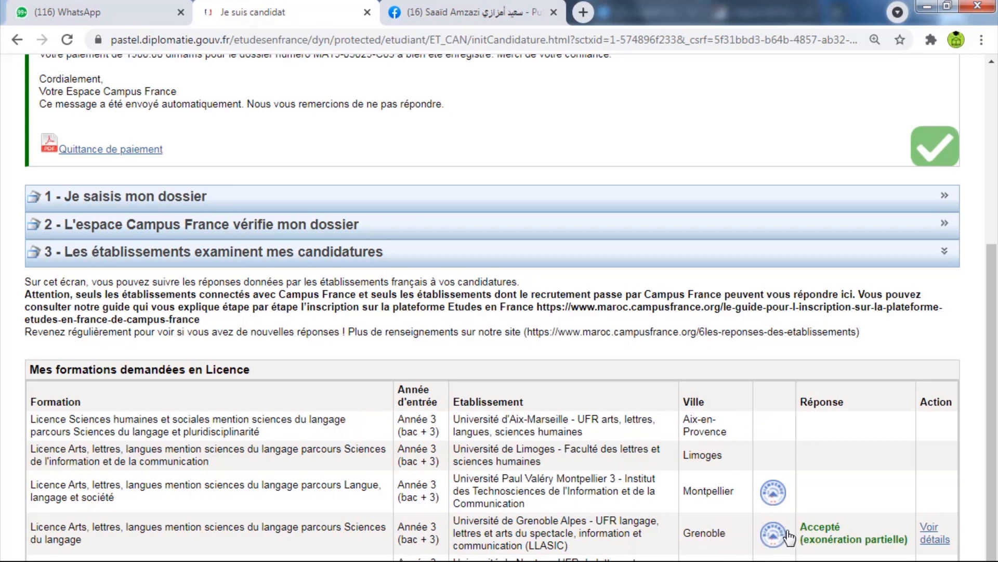
{"action": "scroll", "coordinate": [666, 451], "scroll_direction": "up", "scroll_amount": 5}
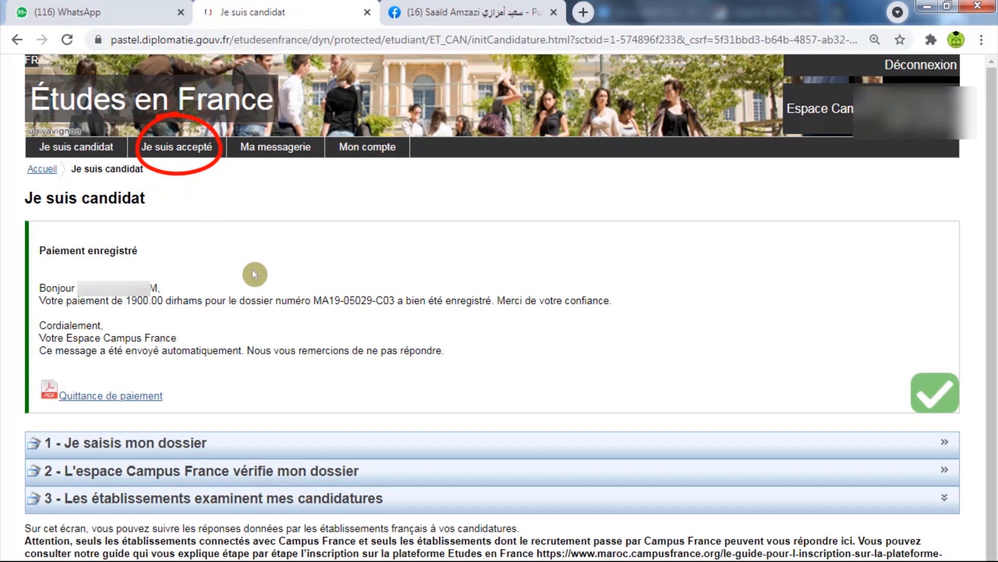
Open the "Je suis accepté" section and view the acceptance types available for a study project.
{"action": "left_click", "coordinate": [179, 151]}
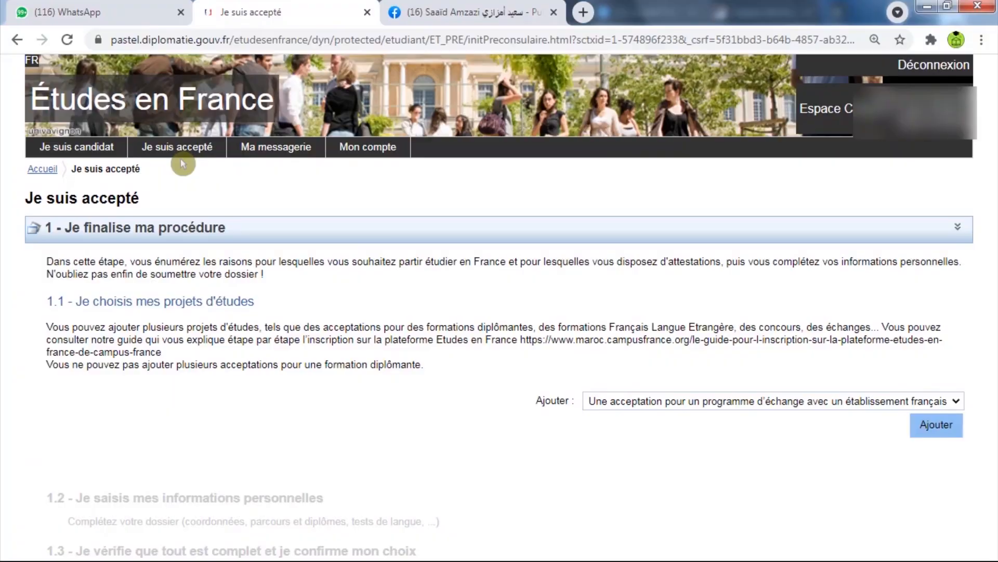
{"action": "left_click", "coordinate": [677, 404]}
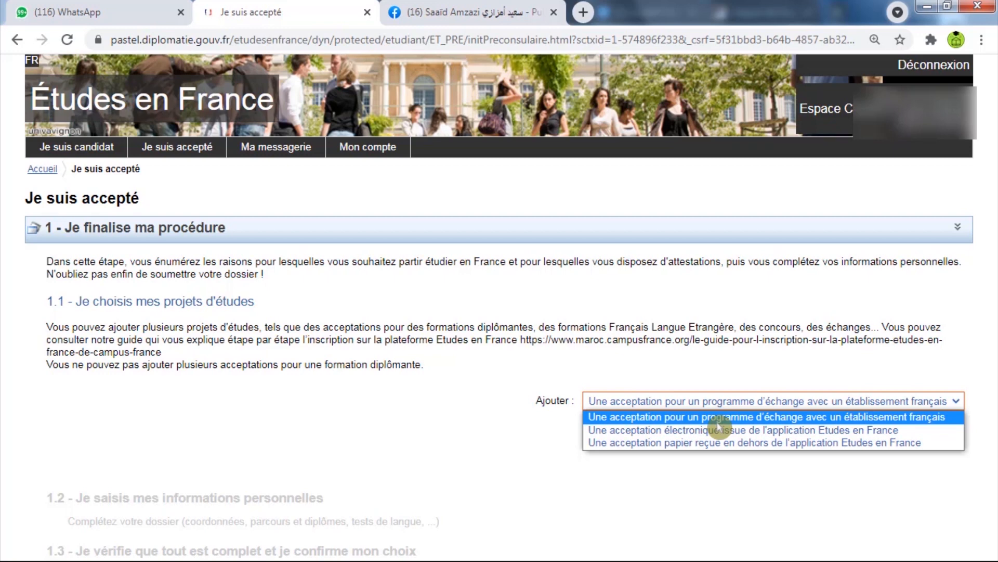
Switch to the open Facebook post and read the announcement and poster about scholarships in France for engineering students.
{"action": "left_click", "coordinate": [458, 12]}
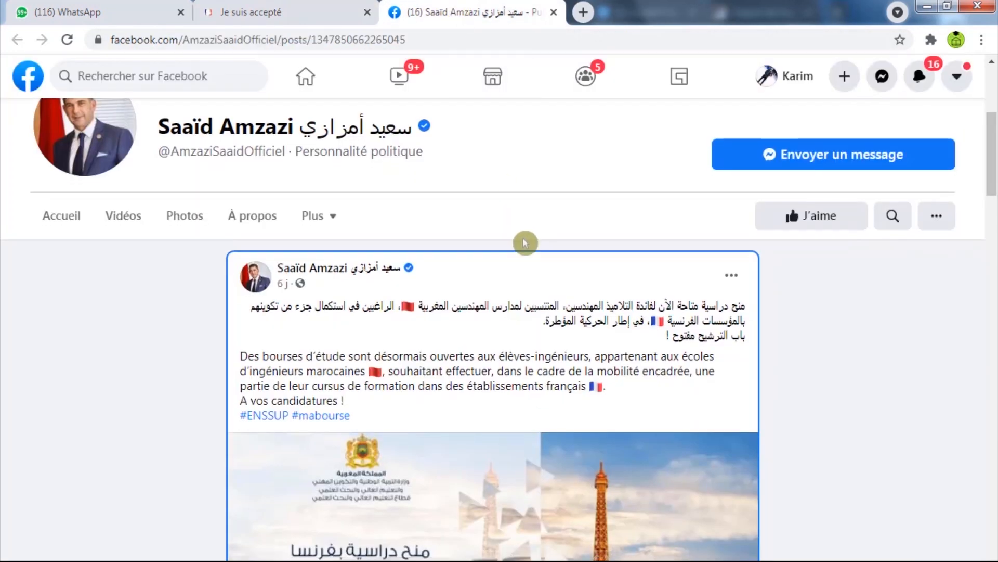
{"action": "scroll", "coordinate": [524, 242], "scroll_direction": "down", "scroll_amount": 3}
{"action": "scroll", "coordinate": [530, 252], "scroll_direction": "up", "scroll_amount": 2}
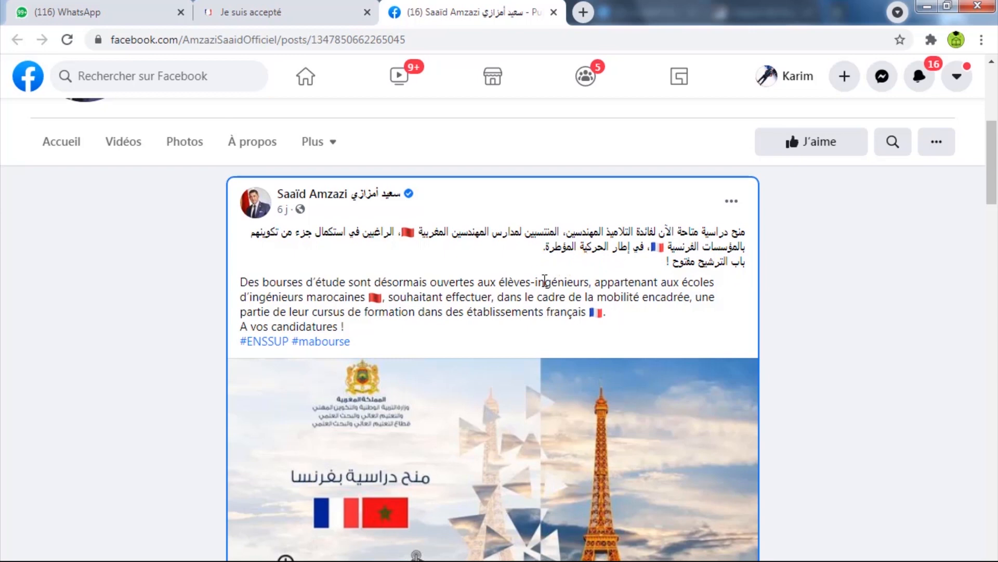
{"action": "scroll", "coordinate": [447, 372], "scroll_direction": "down", "scroll_amount": 3}
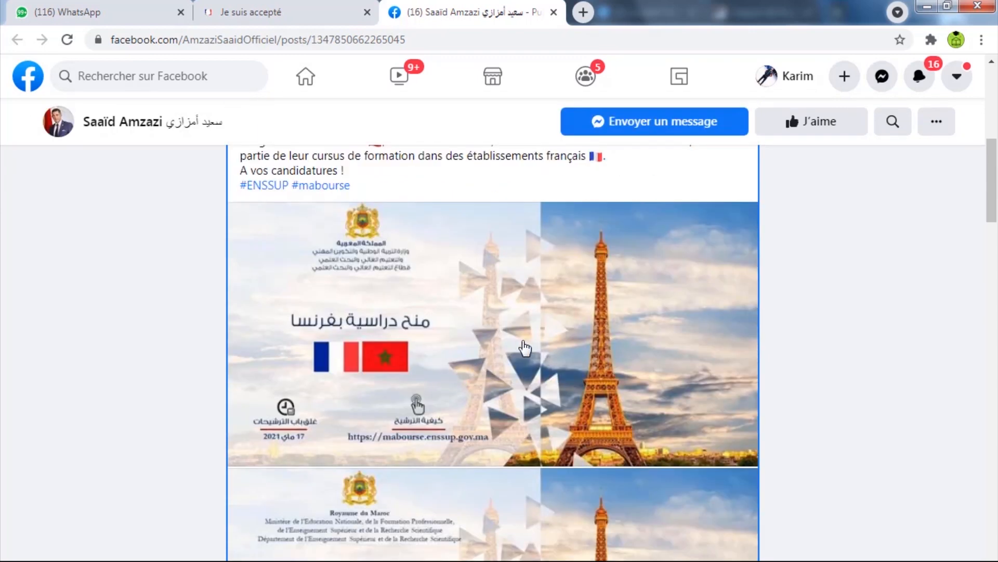
{"action": "scroll", "coordinate": [497, 350], "scroll_direction": "down", "scroll_amount": 2}
{"action": "scroll", "coordinate": [508, 350], "scroll_direction": "up", "scroll_amount": 5}
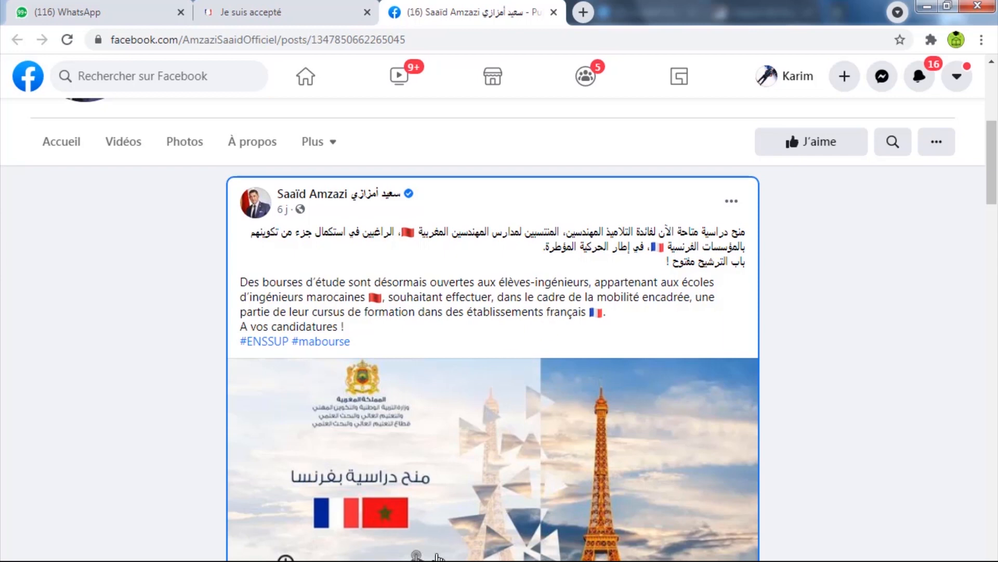
{"action": "scroll", "coordinate": [416, 541], "scroll_direction": "down", "scroll_amount": 2}
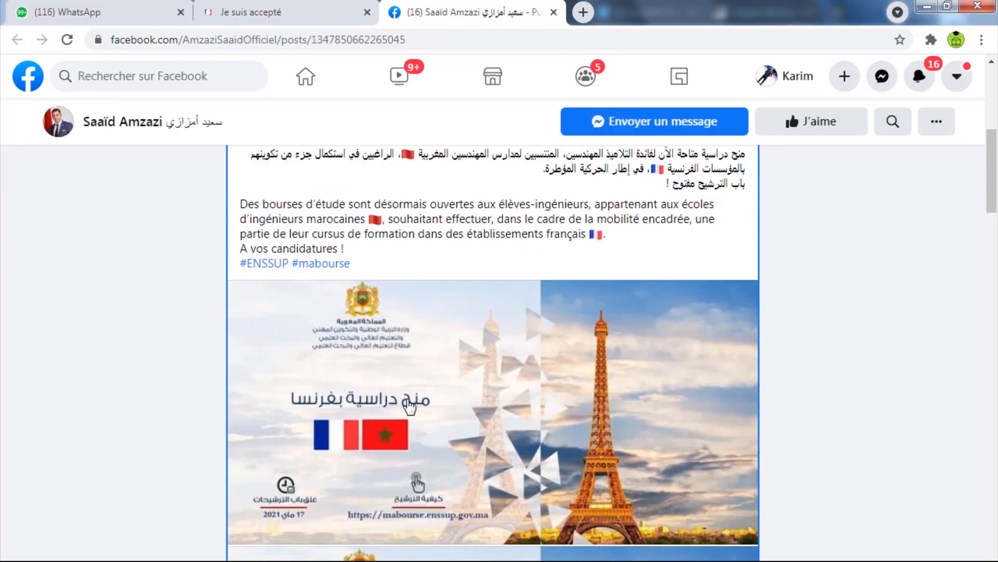
{"action": "scroll", "coordinate": [582, 307], "scroll_direction": "up", "scroll_amount": 2}
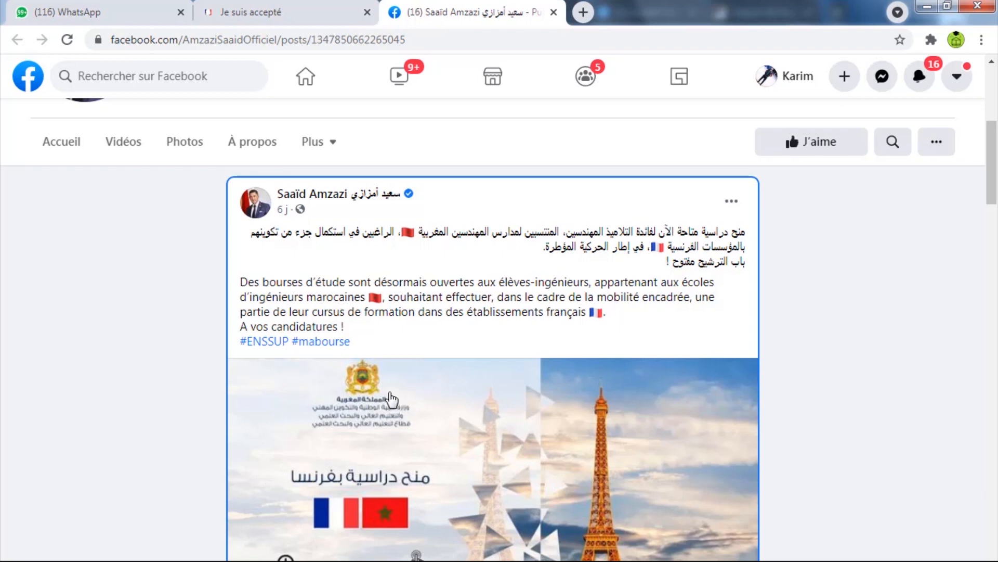
{"action": "left_click", "coordinate": [379, 343]}
Return to Études en France and add a study project of type "Une acceptation électronique issue de l'application Etudes en France".
{"action": "left_click", "coordinate": [268, 12]}
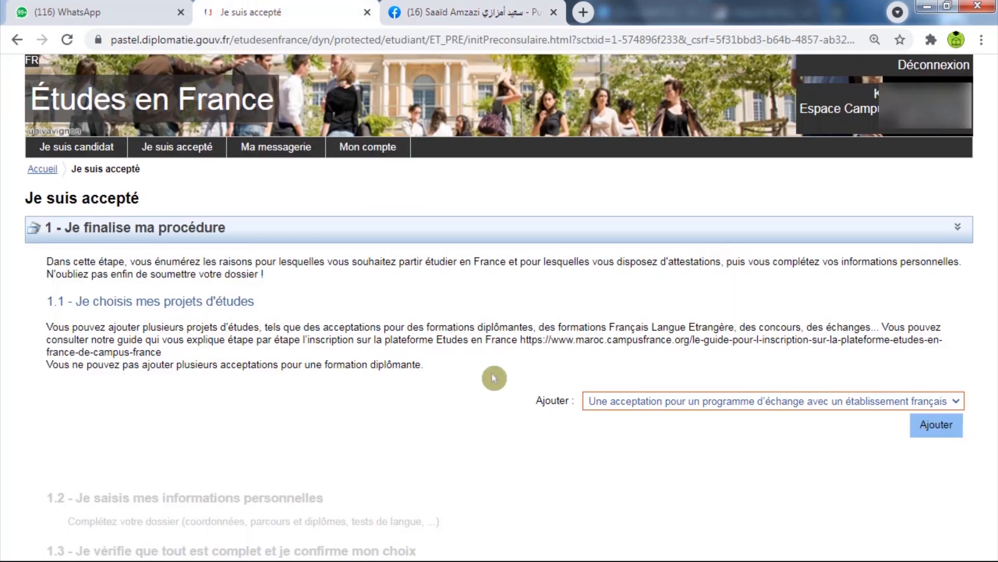
{"action": "left_click", "coordinate": [635, 401]}
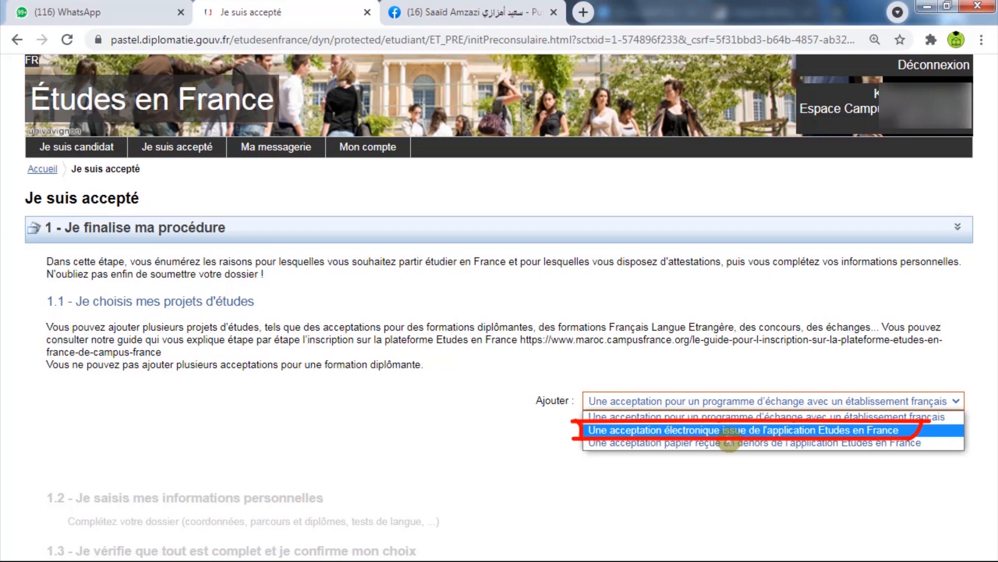
{"action": "left_click", "coordinate": [730, 439]}
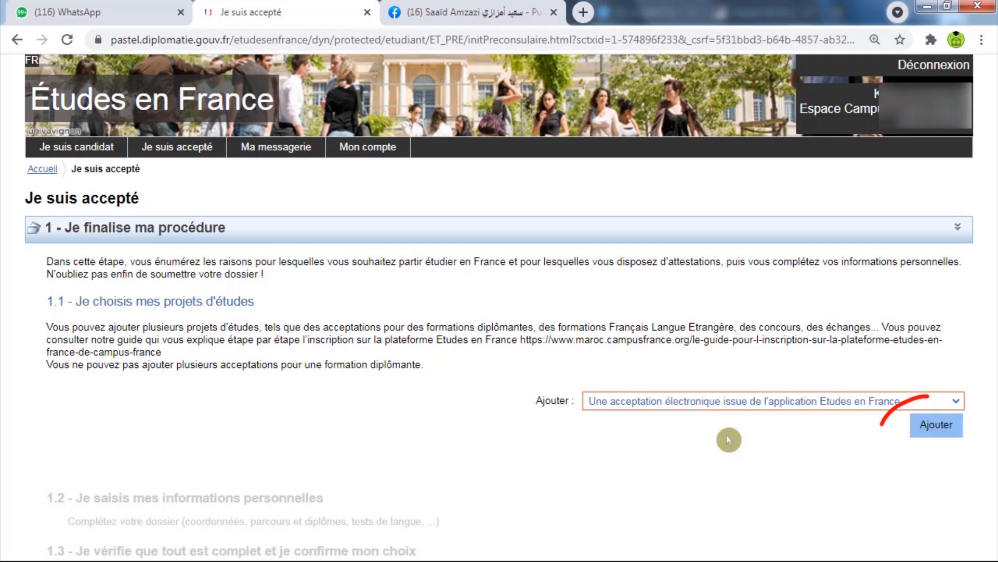
{"action": "left_click", "coordinate": [930, 427]}
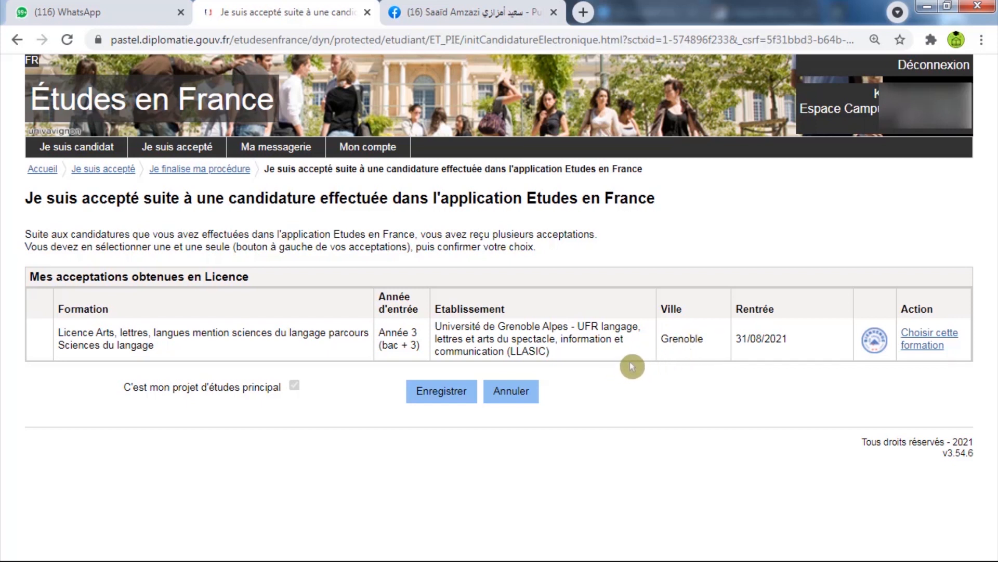
Read the Université de Grenoble Alpes acceptance details, choose this Sciences du langage programme and save it as the main study project.
{"action": "left_click", "coordinate": [923, 346]}
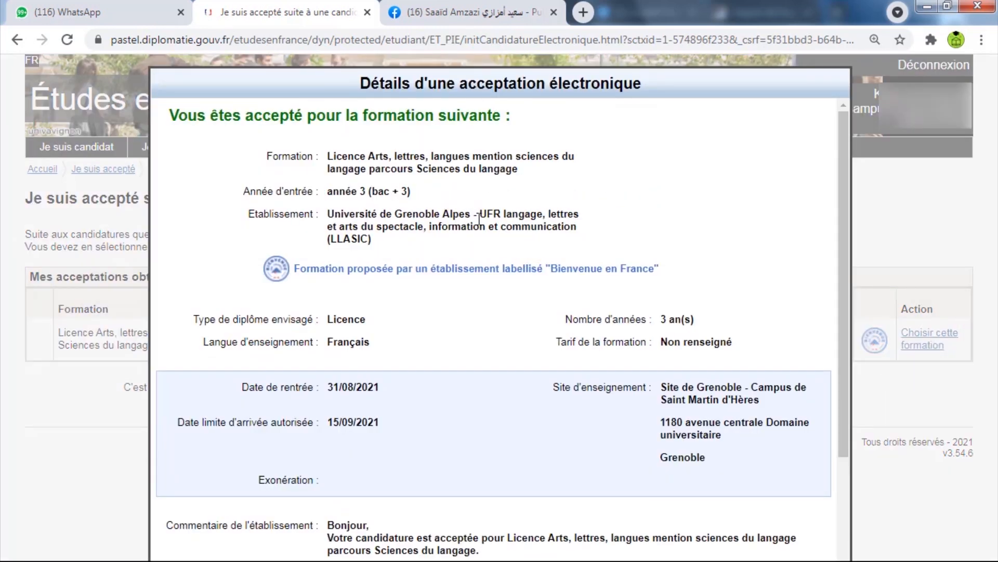
{"action": "scroll", "coordinate": [479, 223], "scroll_direction": "down", "scroll_amount": 7}
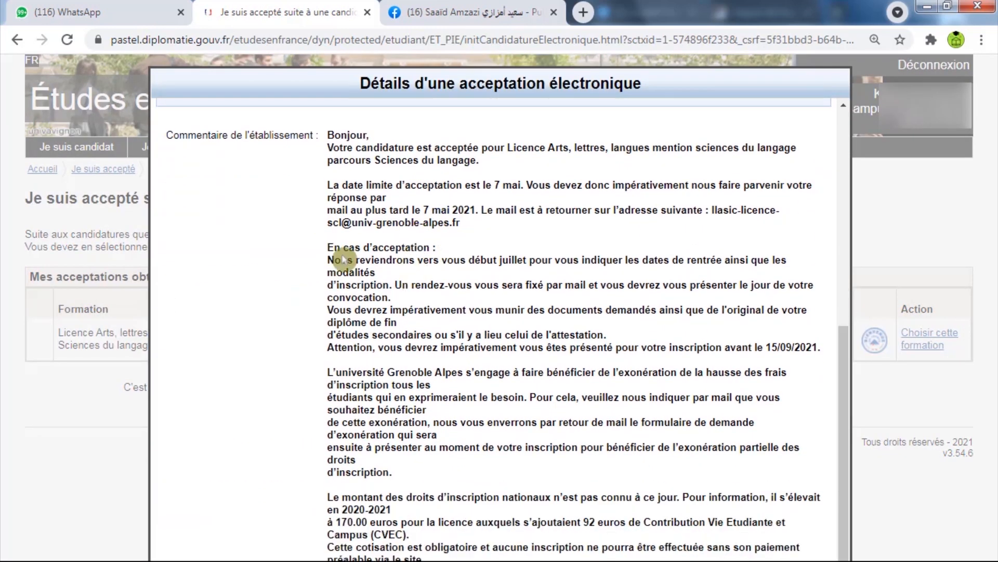
{"action": "left_click", "coordinate": [401, 324]}
{"action": "scroll", "coordinate": [414, 378], "scroll_direction": "down", "scroll_amount": 2}
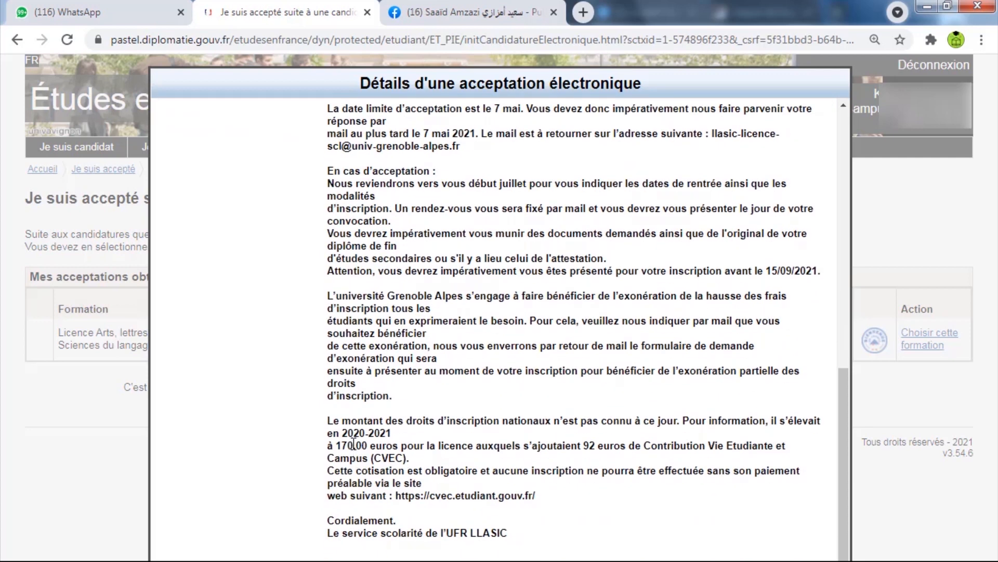
{"action": "left_click", "coordinate": [369, 414]}
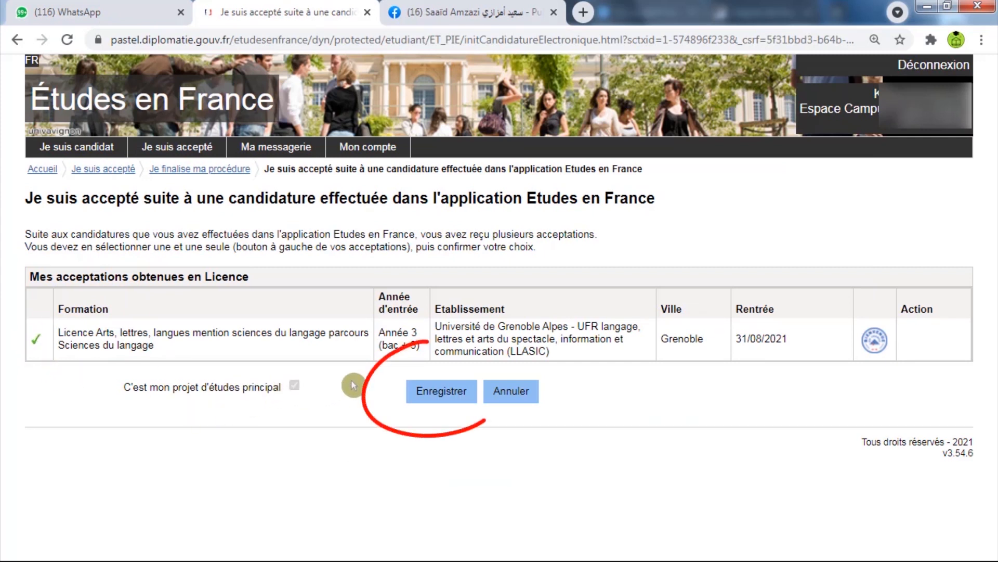
{"action": "left_click", "coordinate": [439, 396]}
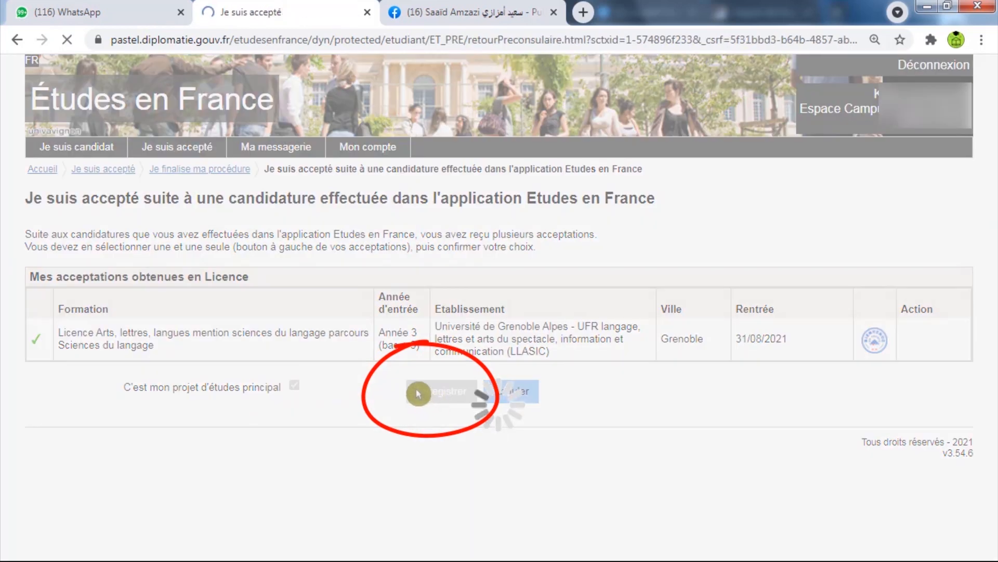
Reduce the page zoom to 90% and open section 1.3, "Je vérifie que tout est complet et je confirme mon choix".
{"action": "scroll", "coordinate": [382, 382], "scroll_direction": "down", "scroll_amount": 1}
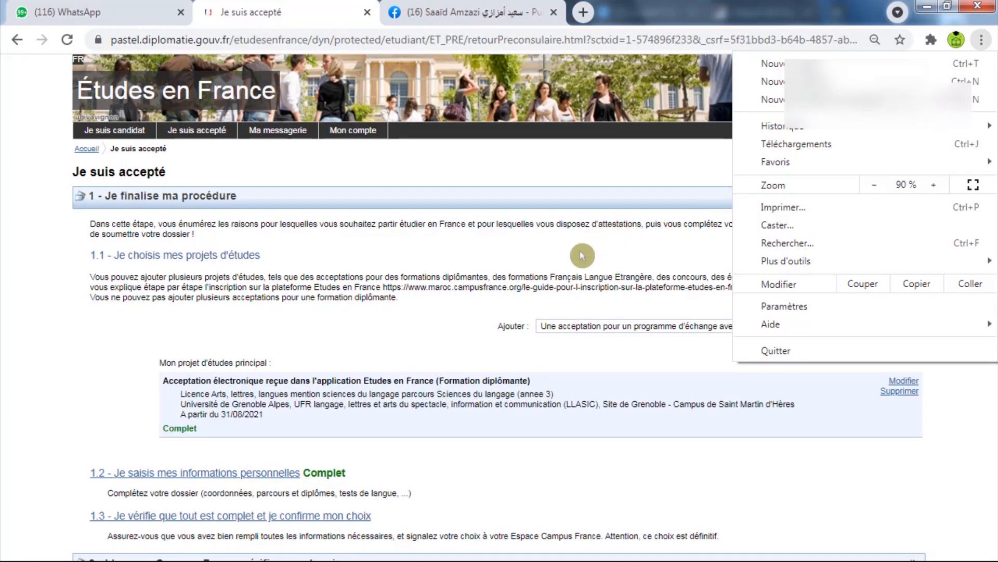
{"action": "left_click", "coordinate": [574, 257]}
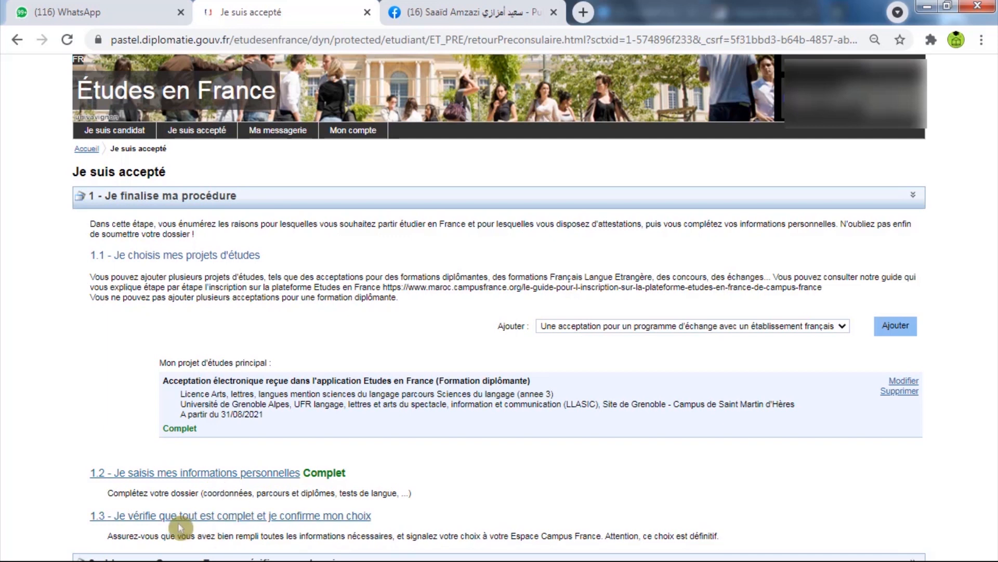
{"action": "left_click", "coordinate": [225, 517]}
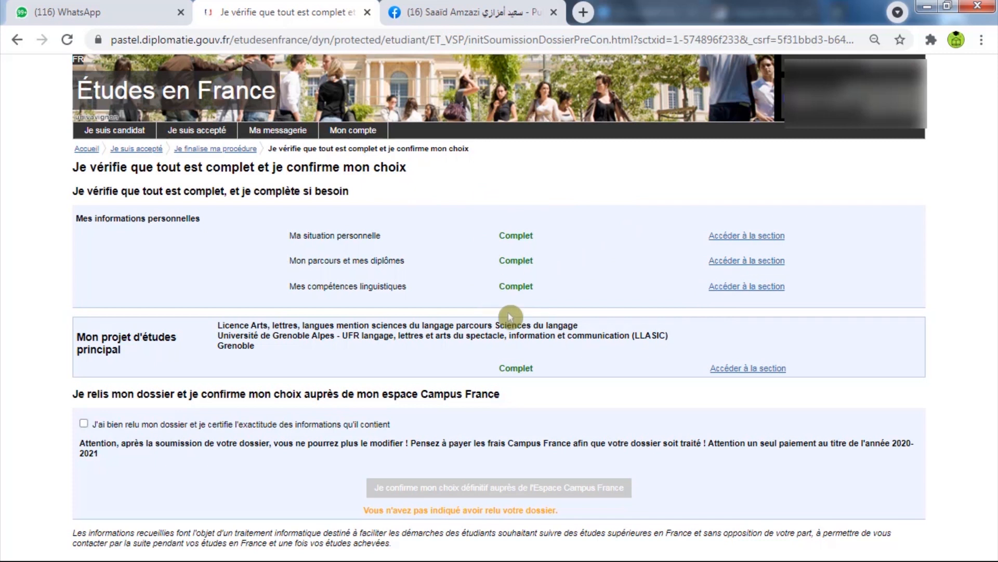
Certify that the file was reread and is accurate, and submit the definitive choice to the Espace Campus France.
{"action": "left_click", "coordinate": [83, 423]}
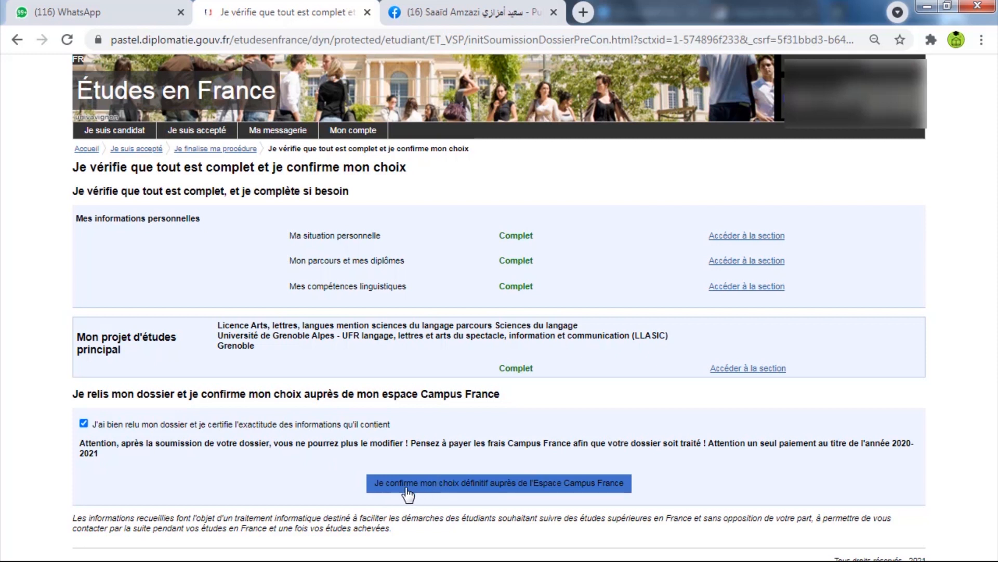
{"action": "left_click", "coordinate": [434, 488]}
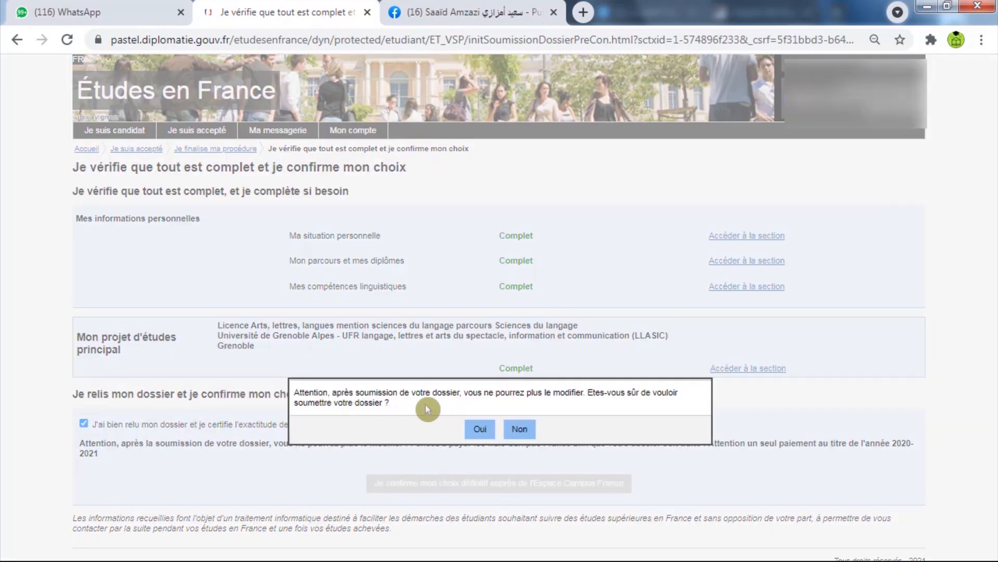
{"action": "left_click", "coordinate": [478, 431]}
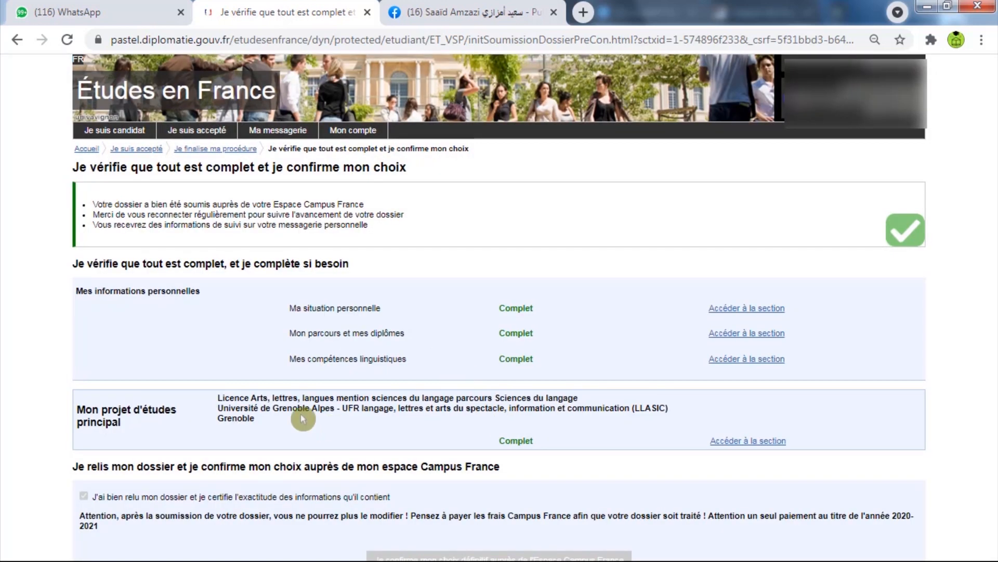
Reduce the page zoom by one level and open the "Je finalise ma procédure" section of "Je suis accepté".
{"action": "left_click", "coordinate": [982, 40]}
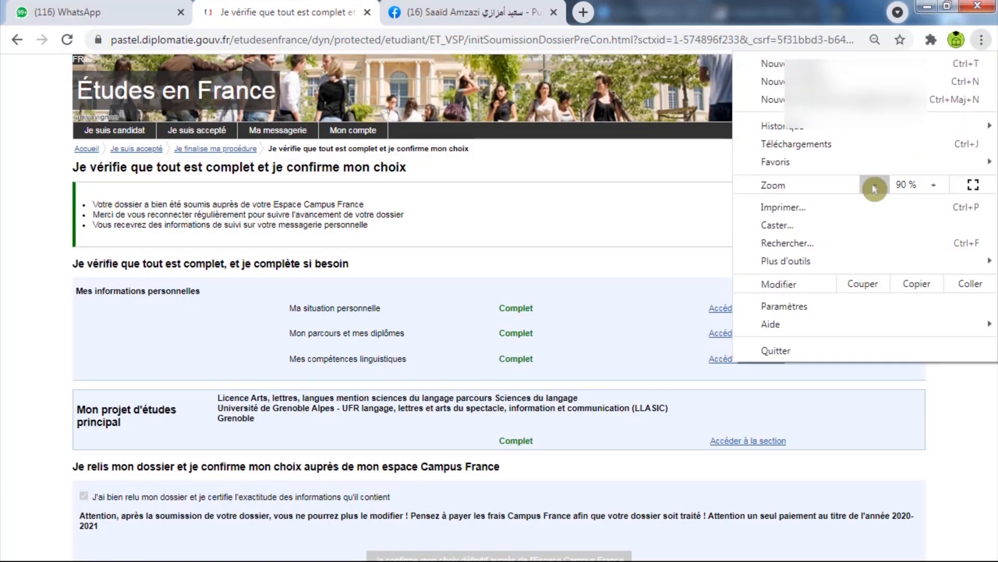
{"action": "left_click", "coordinate": [873, 191]}
{"action": "left_click", "coordinate": [700, 227]}
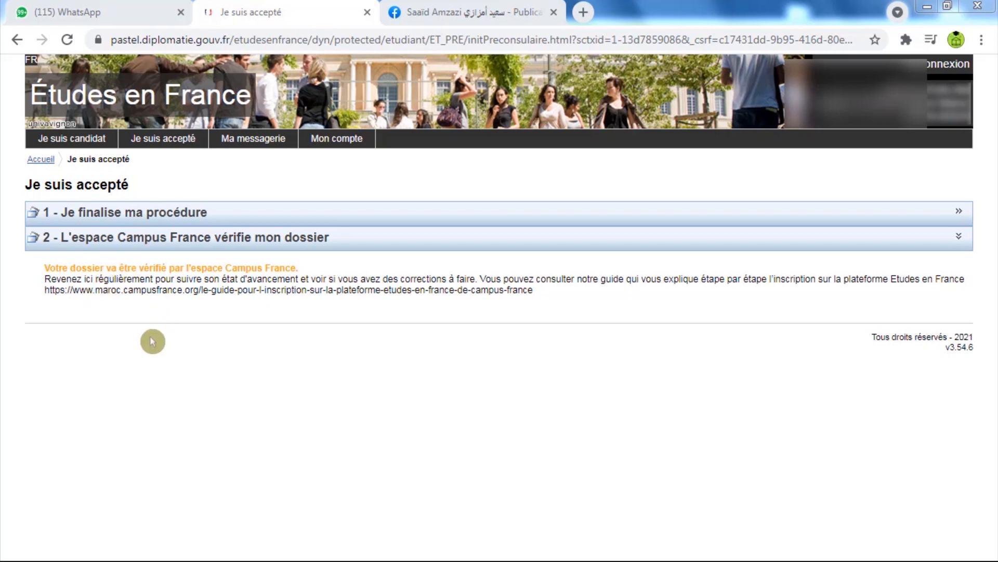
{"action": "left_click", "coordinate": [154, 215]}
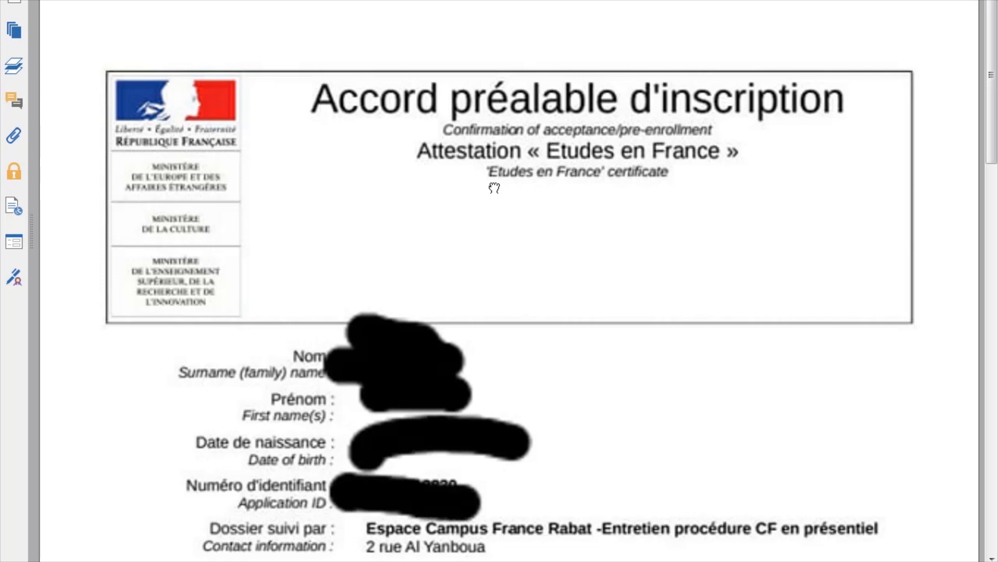
Examine the sample "Accord préalable d'inscription" for the Administrateur Systèmes et Réseaux course in Paris.
{"action": "left_click_drag", "start_coordinate": [492, 185], "coordinate": [493, 19]}
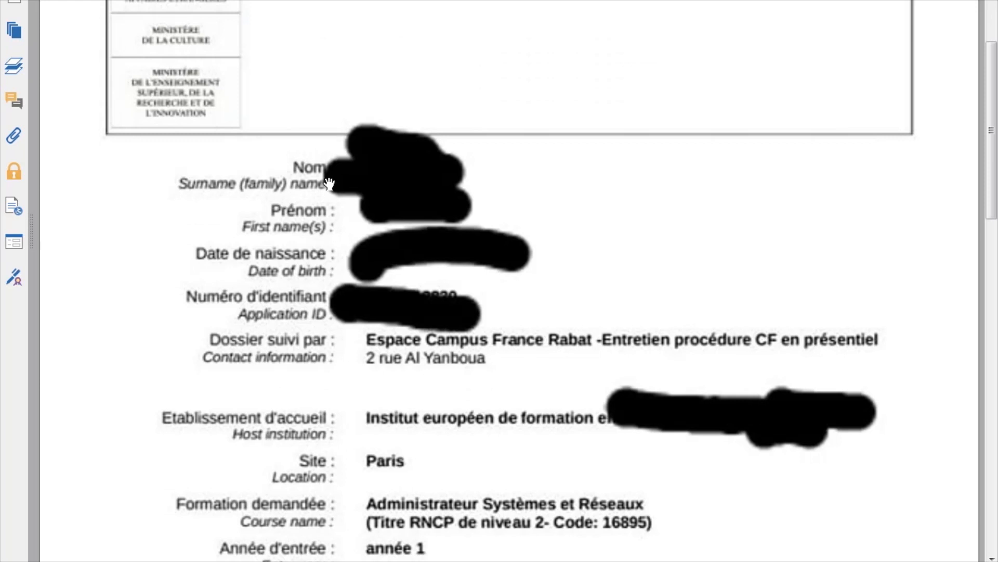
{"action": "left_click_drag", "start_coordinate": [313, 196], "coordinate": [312, 162]}
{"action": "left_click_drag", "start_coordinate": [249, 291], "coordinate": [275, 204]}
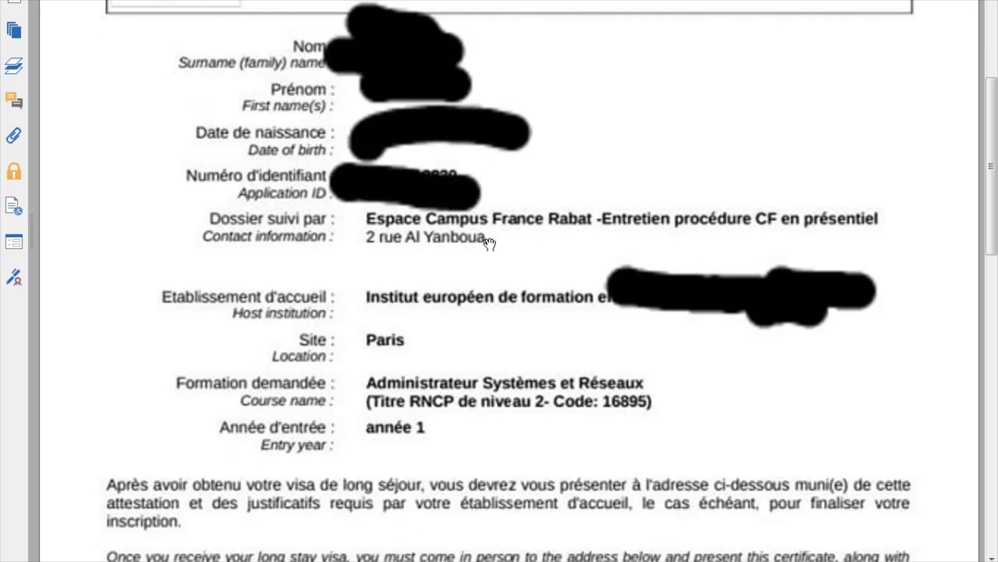
{"action": "scroll", "coordinate": [487, 242], "scroll_direction": "down", "scroll_amount": 3}
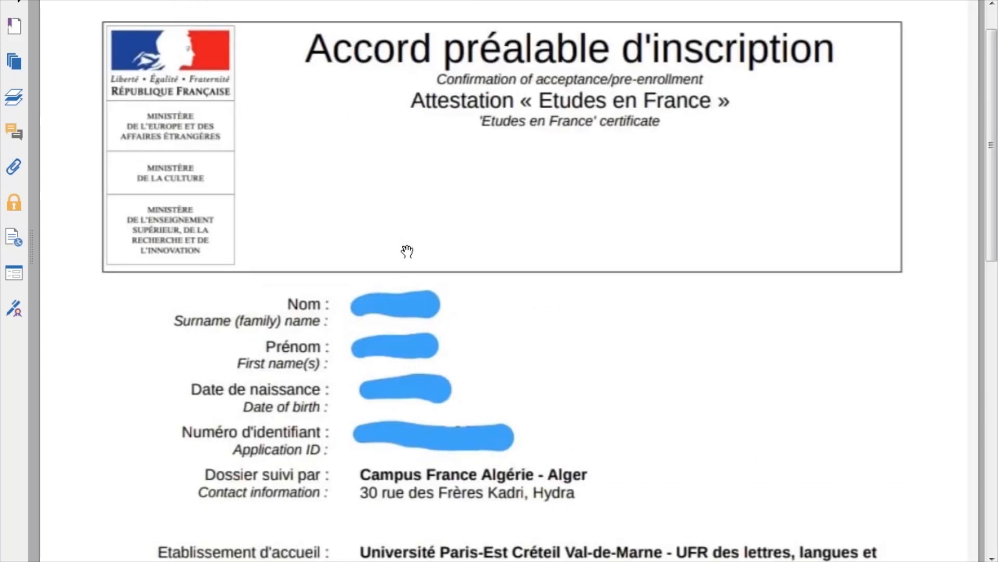
Examine the applicant, host institution and course fields of the sample pre-enrolment certificate for Université Paris-Est Créteil.
{"action": "scroll", "coordinate": [422, 267], "scroll_direction": "down", "scroll_amount": 2}
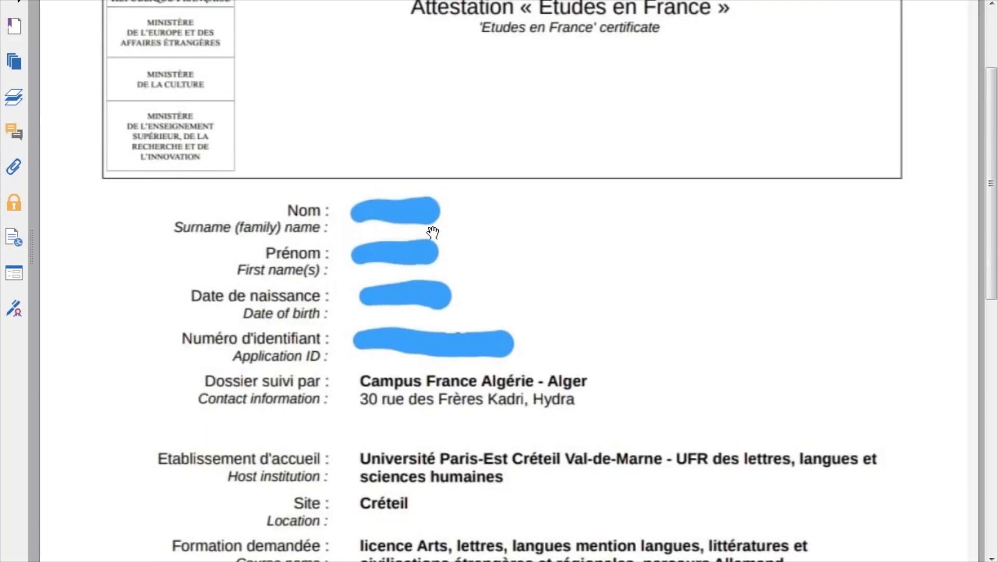
{"action": "scroll", "coordinate": [462, 162], "scroll_direction": "up", "scroll_amount": 3}
{"action": "scroll", "coordinate": [451, 177], "scroll_direction": "down", "scroll_amount": 1}
{"action": "scroll", "coordinate": [451, 178], "scroll_direction": "down", "scroll_amount": 5}
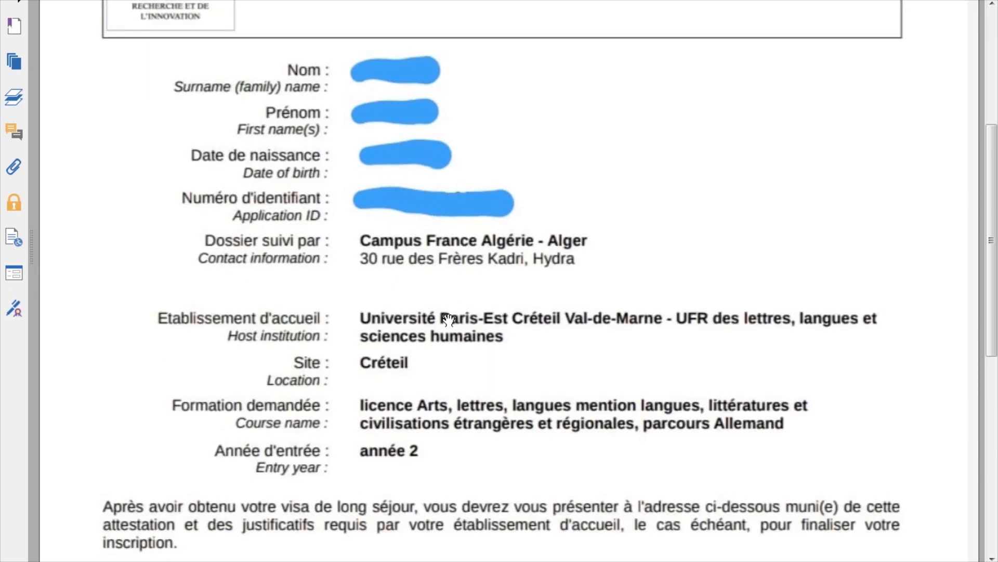
{"action": "scroll", "coordinate": [495, 339], "scroll_direction": "down", "scroll_amount": 1}
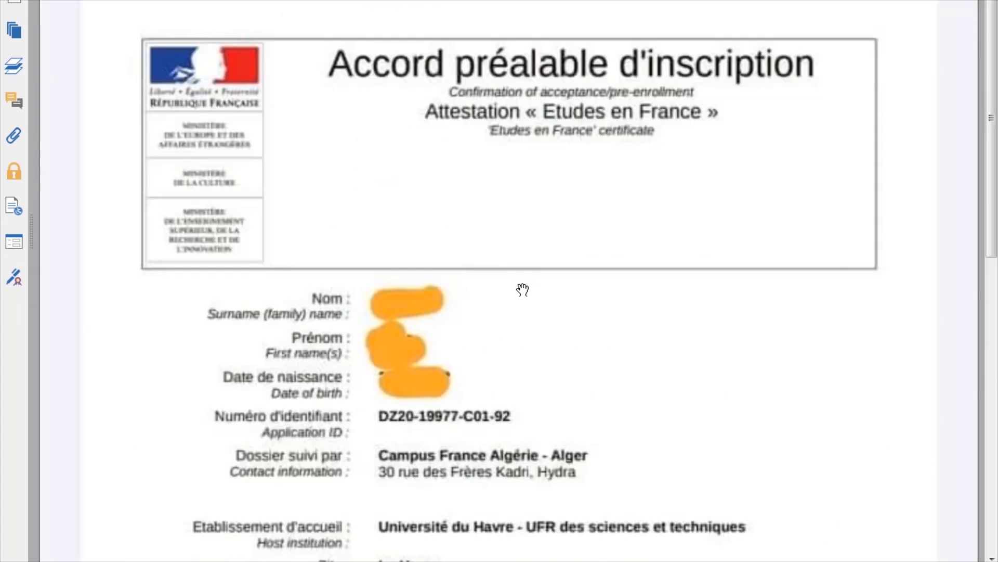
Read the sample pre-enrolment certificate for Université du Havre down to the course dates and the host institution's information.
{"action": "scroll", "coordinate": [523, 290], "scroll_direction": "down", "scroll_amount": 5}
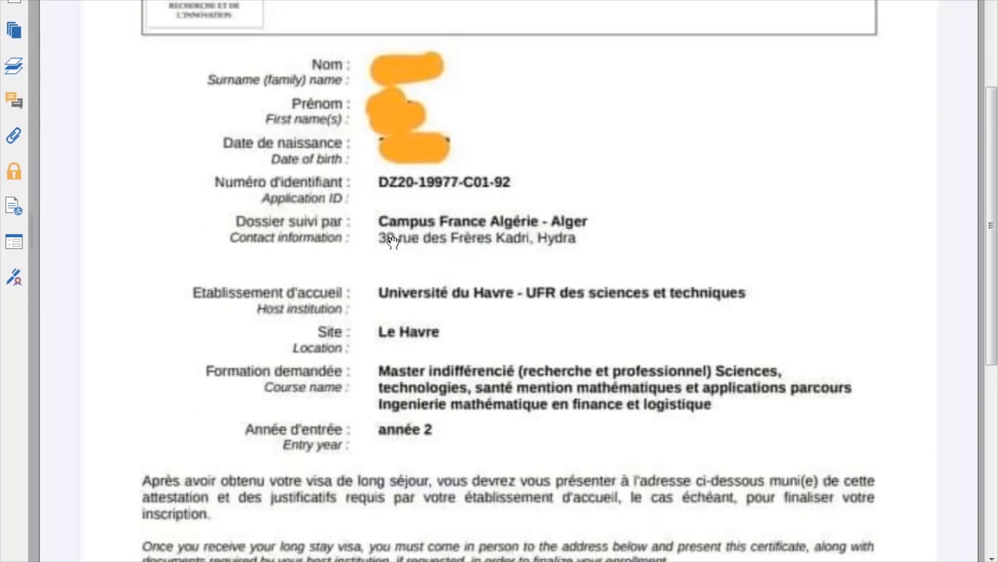
{"action": "scroll", "coordinate": [426, 281], "scroll_direction": "down", "scroll_amount": 1}
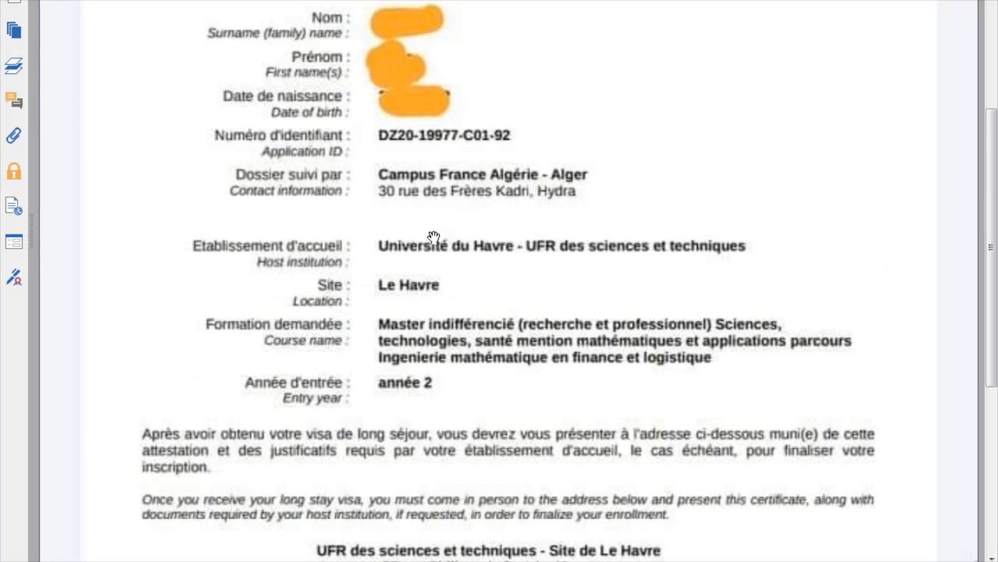
{"action": "scroll", "coordinate": [432, 260], "scroll_direction": "down", "scroll_amount": 1}
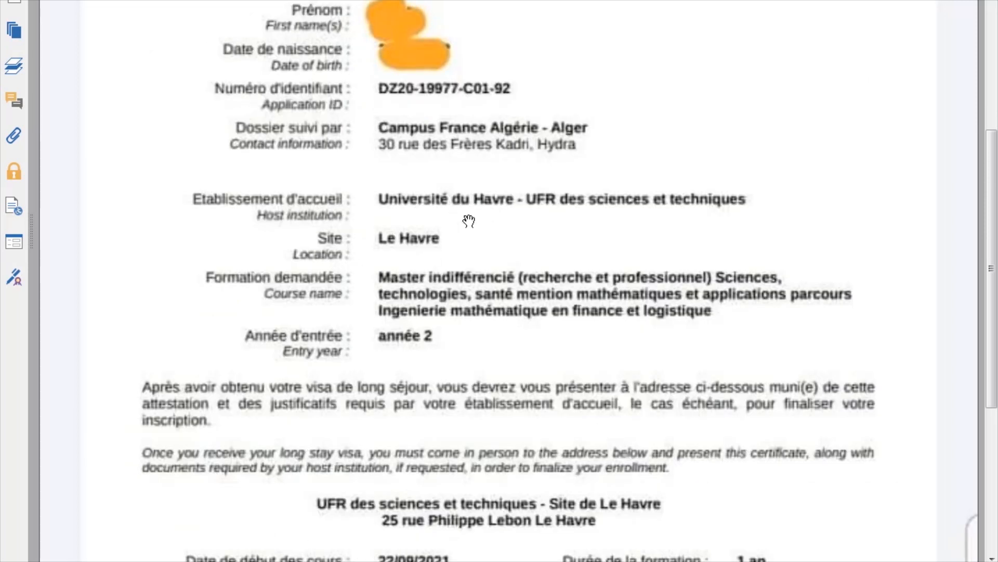
{"action": "scroll", "coordinate": [404, 254], "scroll_direction": "down", "scroll_amount": 1}
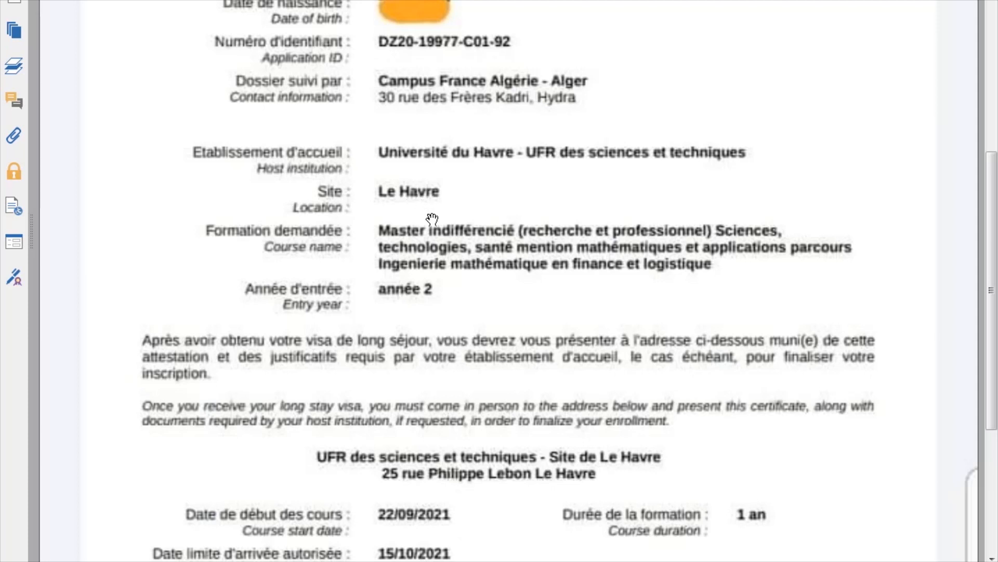
{"action": "scroll", "coordinate": [432, 221], "scroll_direction": "down", "scroll_amount": 5}
{"action": "scroll", "coordinate": [432, 221], "scroll_direction": "down", "scroll_amount": 1}
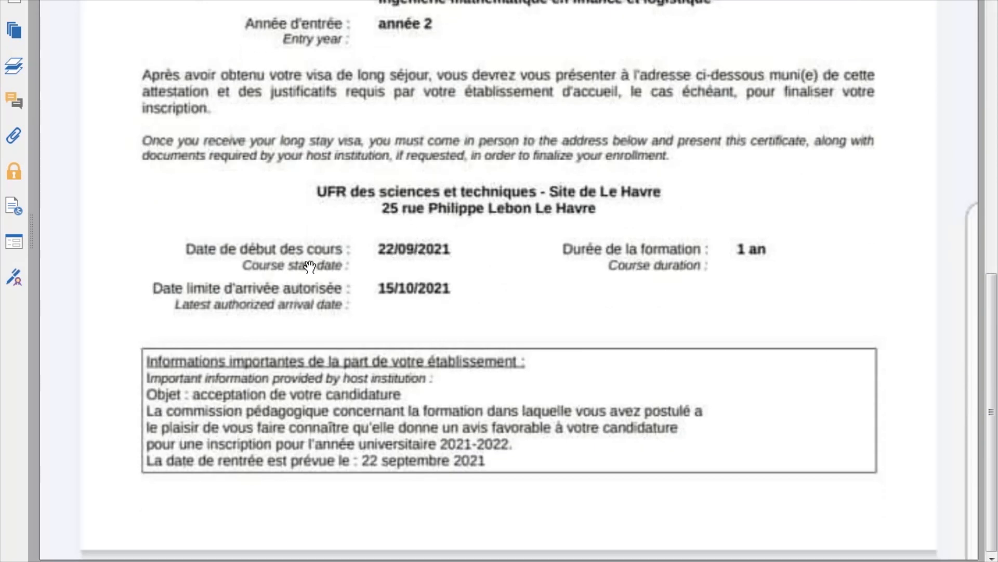